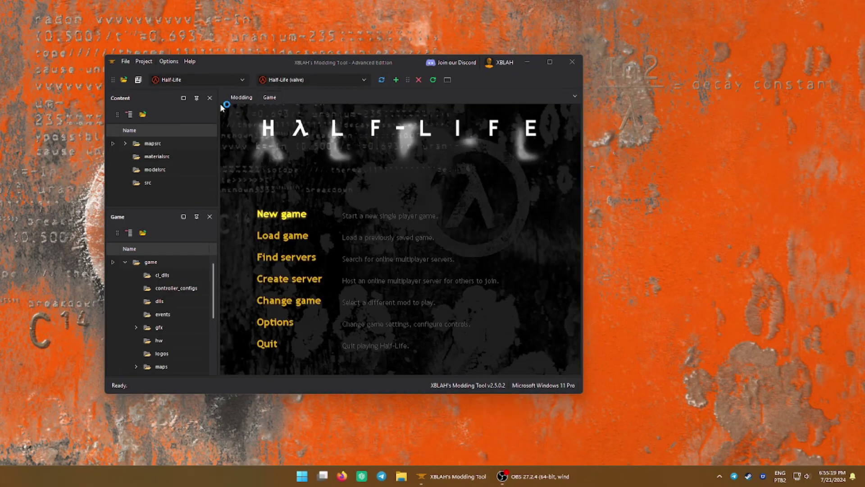
Move the tool window, stop the running Half-Life game, and show the games-and-mods list
{"action": "left_click_drag", "start_coordinate": [342, 62], "coordinate": [388, 72]}
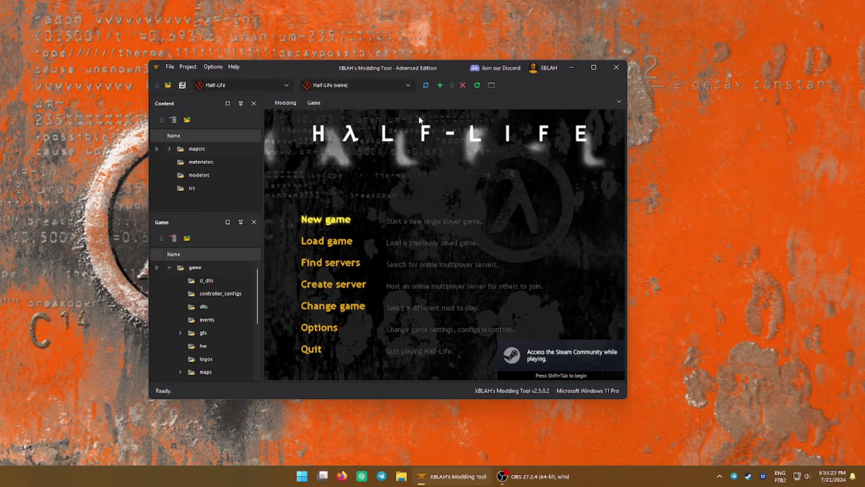
{"action": "left_click", "coordinate": [464, 84]}
{"action": "left_click", "coordinate": [330, 86]}
{"action": "left_click", "coordinate": [340, 171]}
{"action": "left_click", "coordinate": [464, 85]}
{"action": "left_click", "coordinate": [358, 85]}
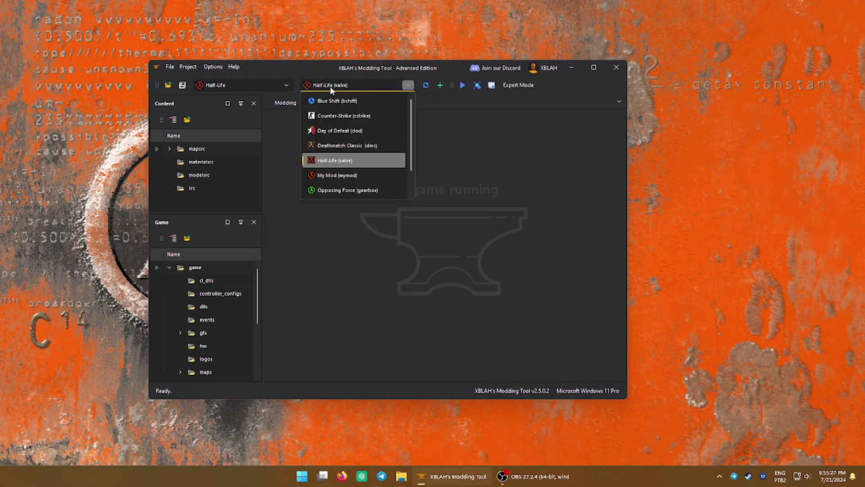
Switch to My Mod, briefly run and stop it, and maximize the window
{"action": "left_click", "coordinate": [341, 172]}
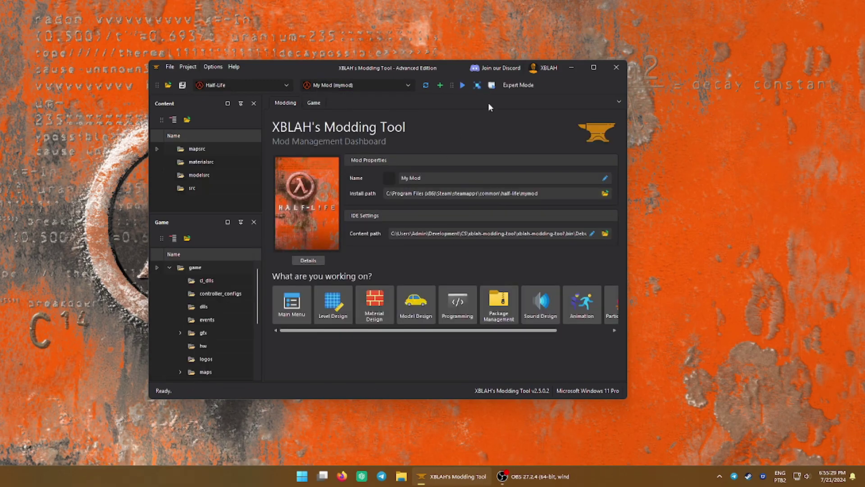
{"action": "left_click", "coordinate": [491, 85]}
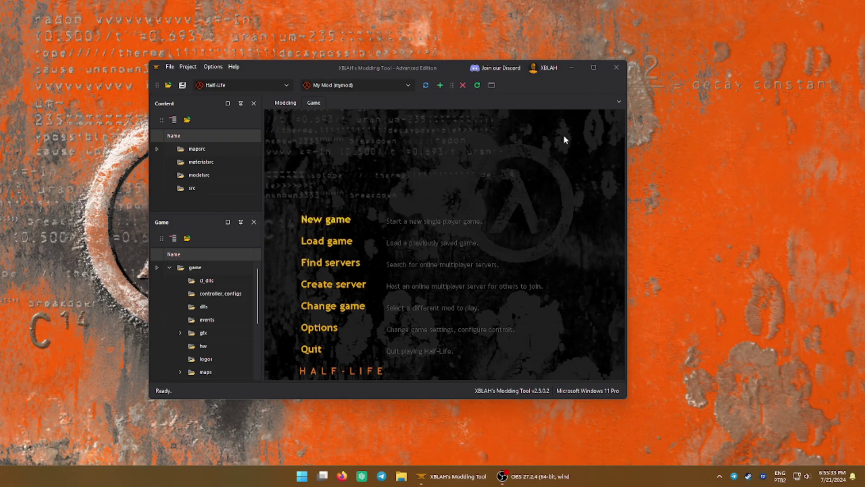
{"action": "left_click", "coordinate": [462, 84]}
{"action": "left_click", "coordinate": [594, 67]}
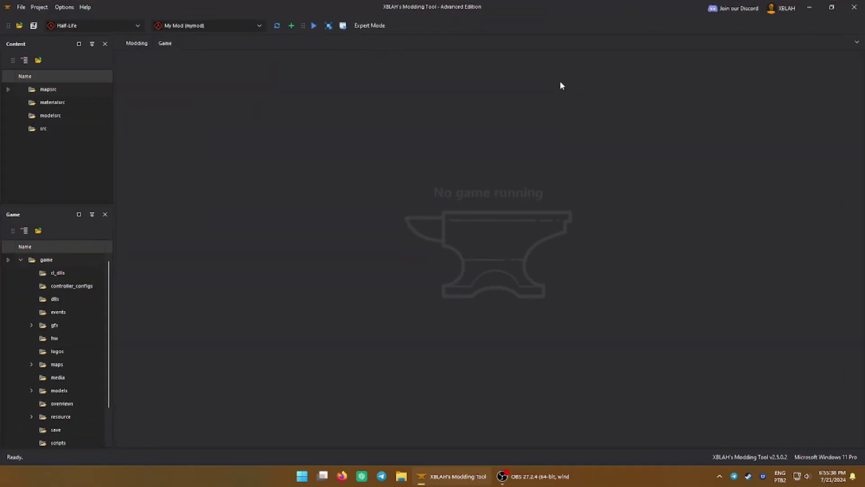
Enable Animated Title in Main Menu > Title and generate a 'MY MOD' logo from text
{"action": "left_click", "coordinate": [137, 44]}
{"action": "left_click", "coordinate": [143, 245]}
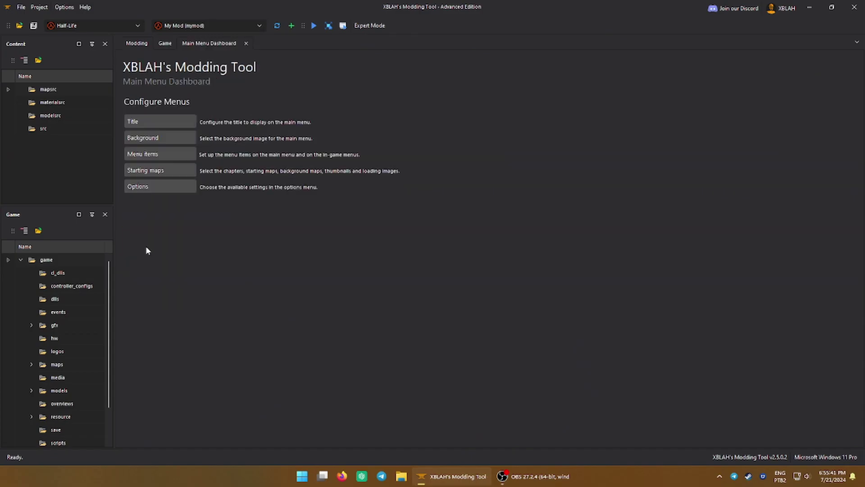
{"action": "left_click", "coordinate": [159, 122]}
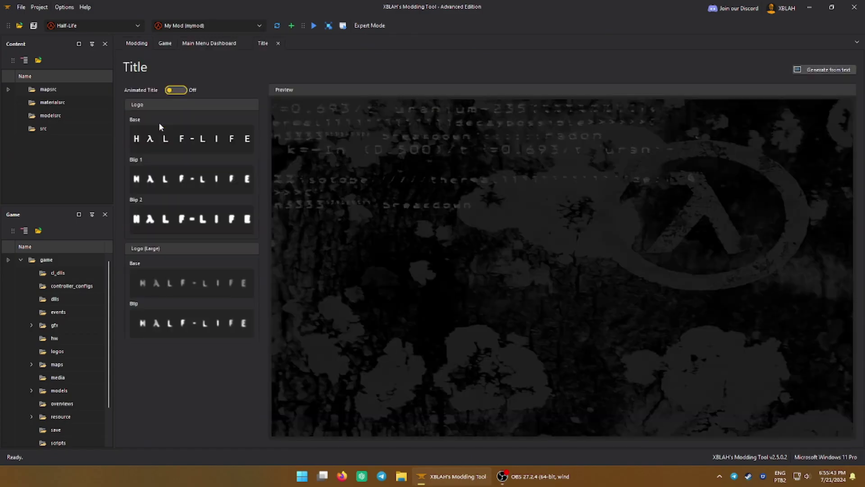
{"action": "left_click", "coordinate": [178, 91]}
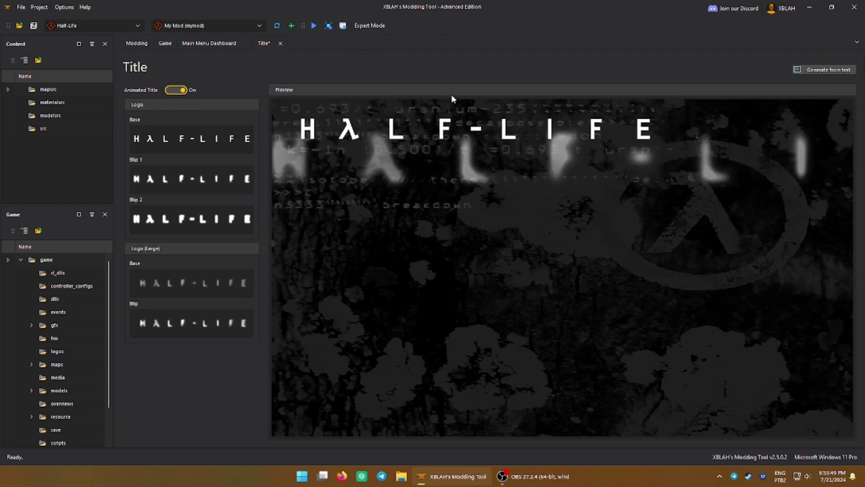
{"action": "left_click", "coordinate": [823, 70]}
{"action": "type", "text": "MY MOD"}
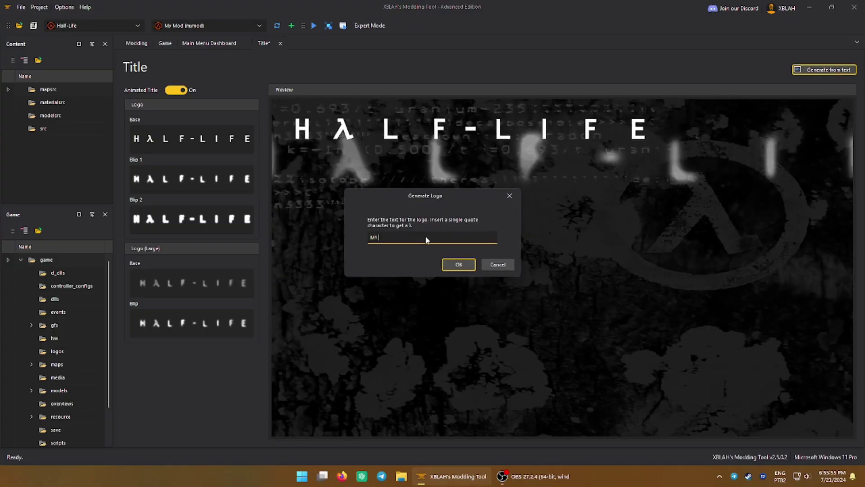
{"action": "left_click", "coordinate": [458, 264]}
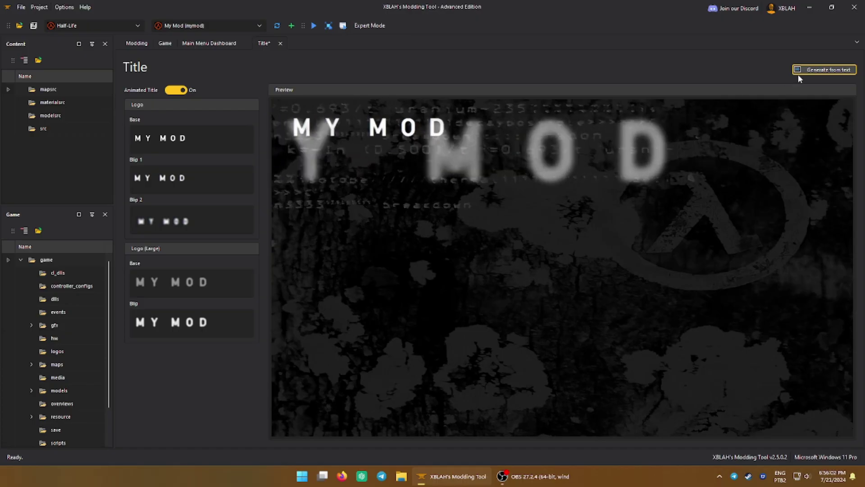
Regenerate the logo as 'MOD TEMPLλATE', save the Title, and close its editor
{"action": "left_click", "coordinate": [825, 70]}
{"action": "type", "text": "MOD"}
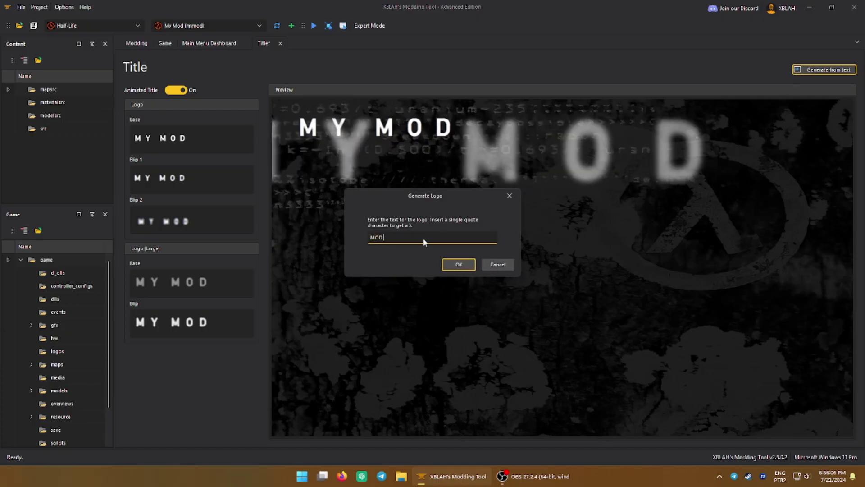
{"action": "type", "text": "TEMPL'ATE"}
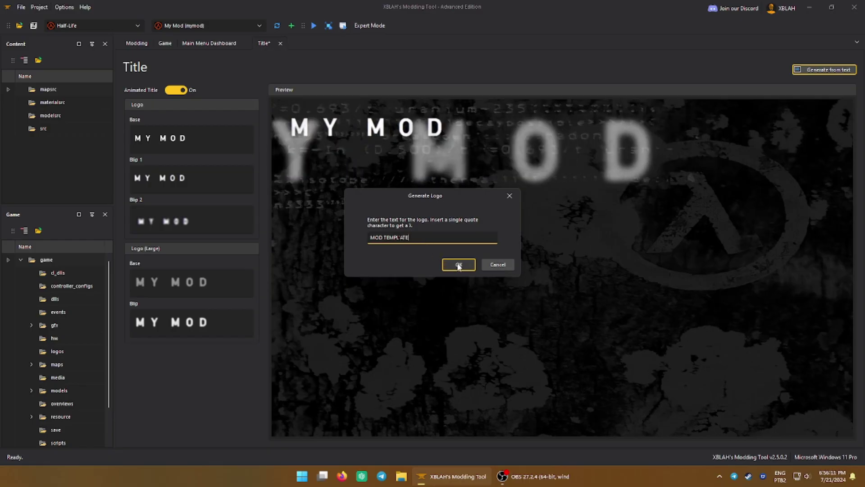
{"action": "left_click", "coordinate": [458, 265]}
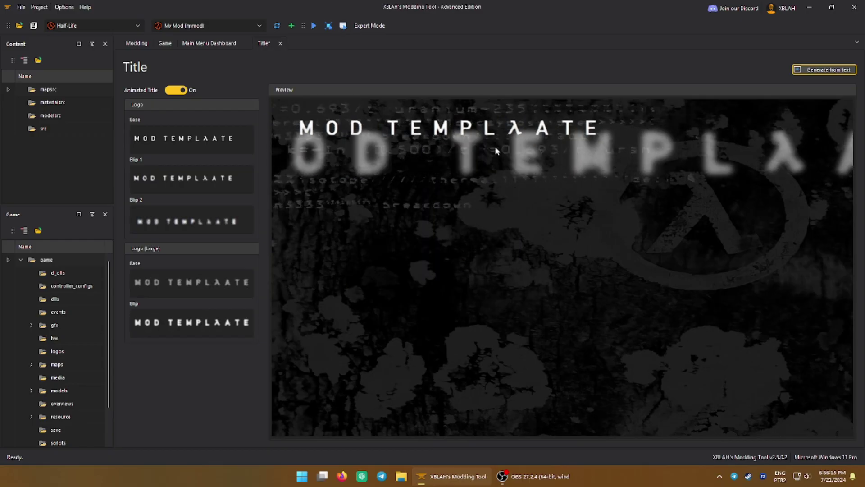
{"action": "left_click", "coordinate": [21, 6]}
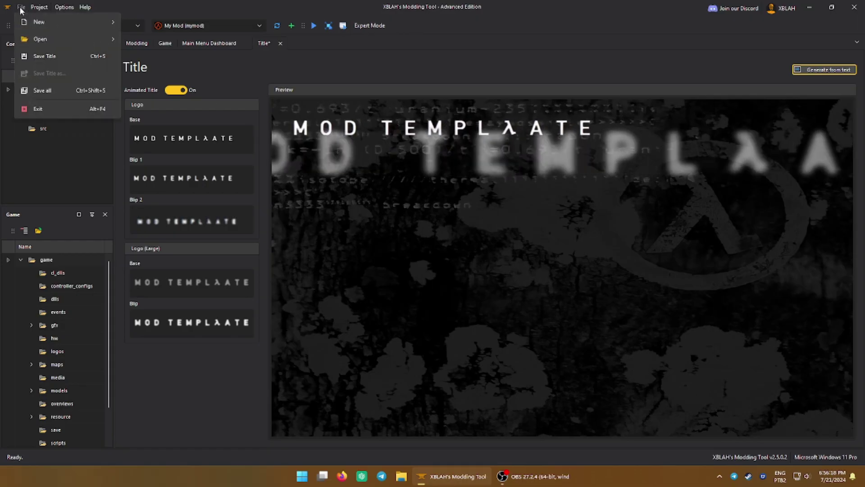
{"action": "left_click", "coordinate": [45, 56]}
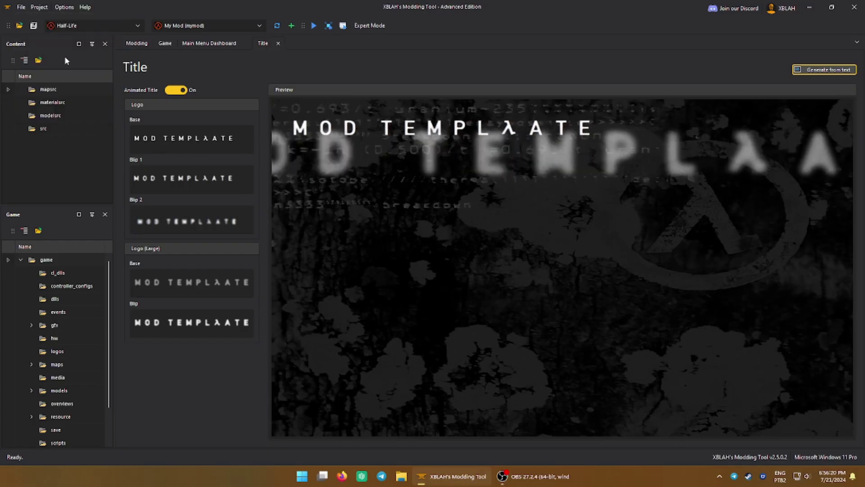
{"action": "left_click", "coordinate": [278, 43]}
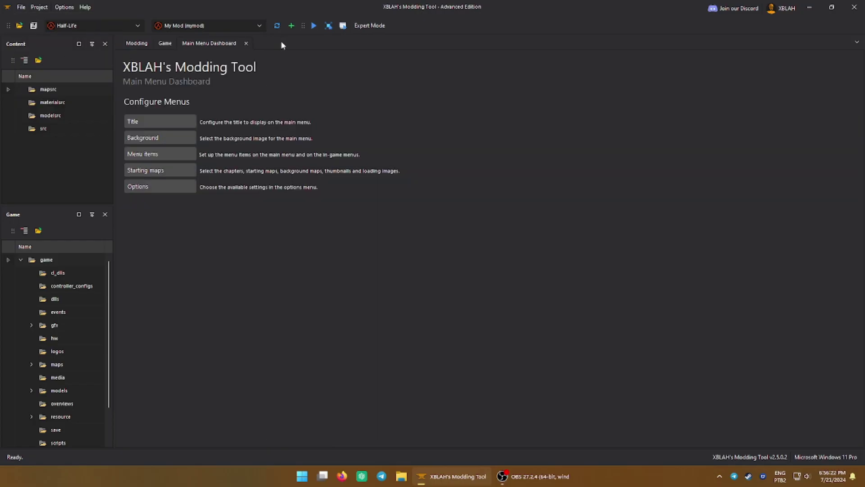
Restore the tool window to its smaller size
{"action": "left_click", "coordinate": [343, 25]}
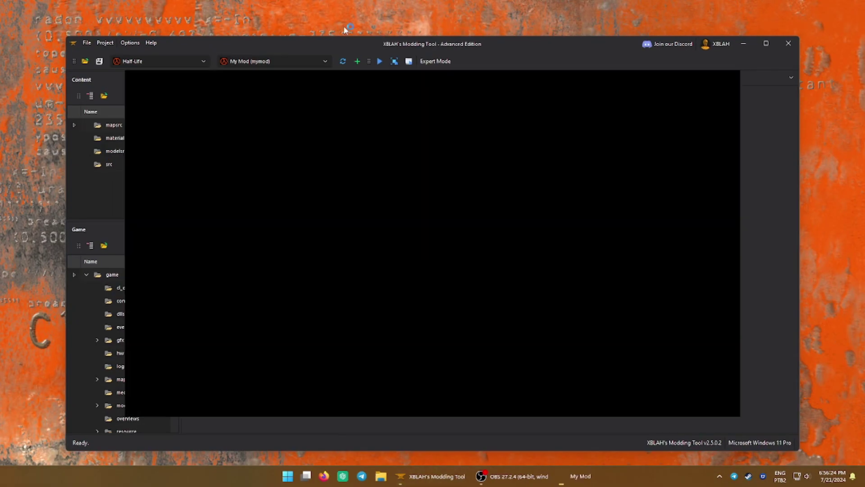